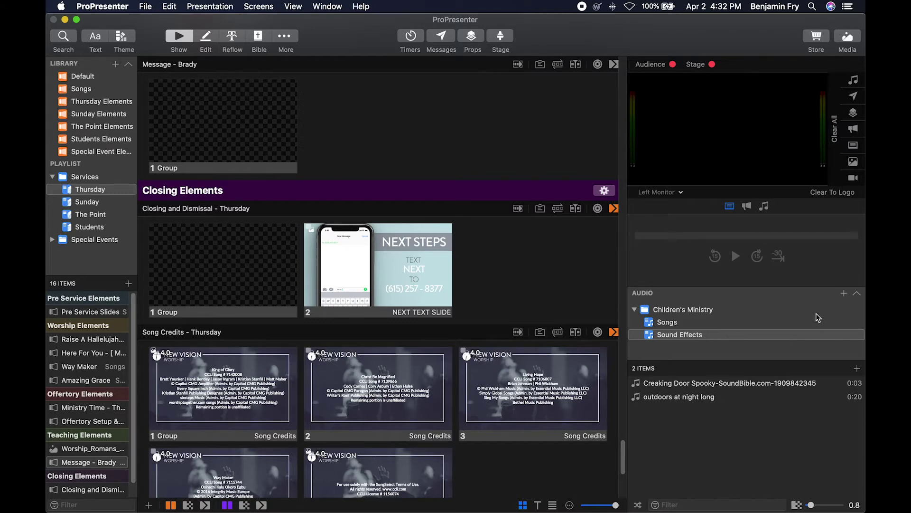
Collapse the Audio bin's playlist tree and switch to the empty Songs playlist
click(844, 294)
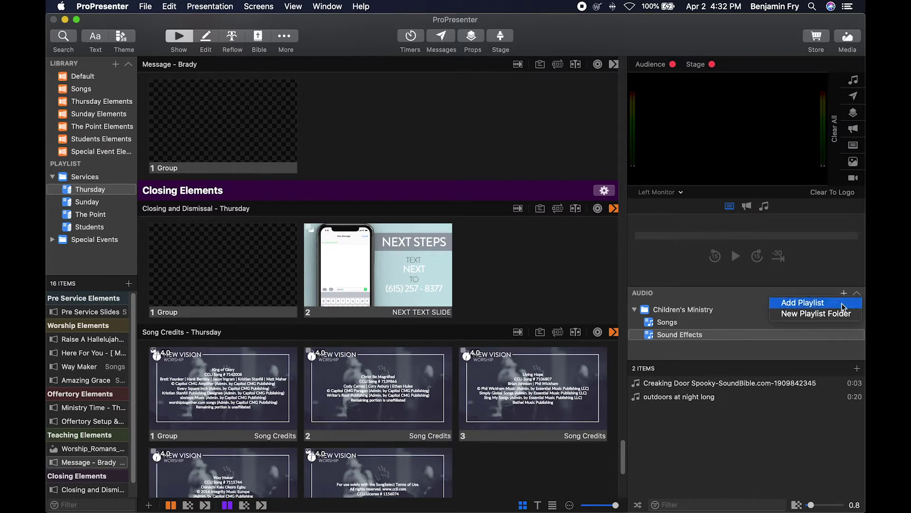
click(823, 292)
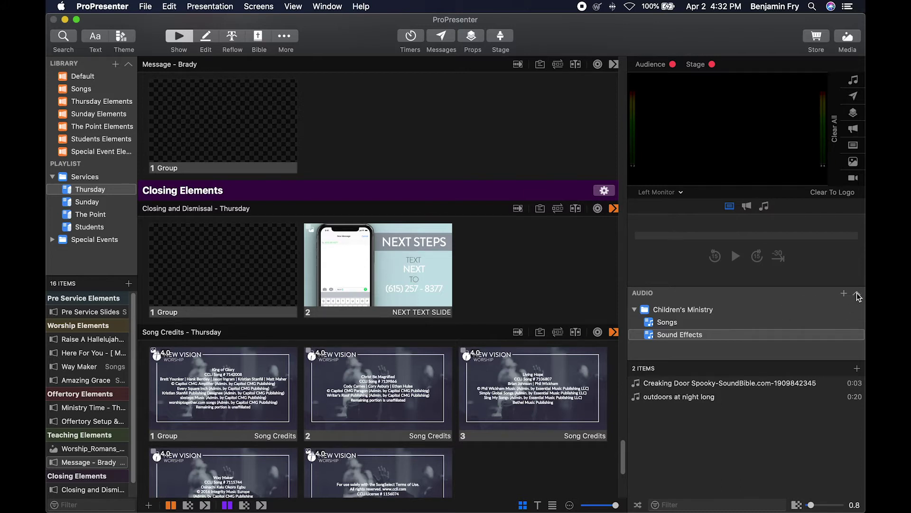
click(857, 293)
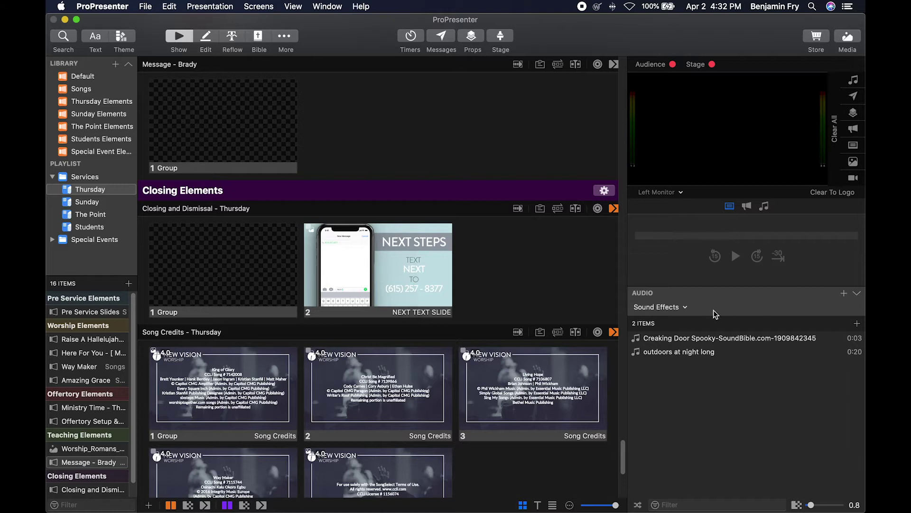
click(663, 309)
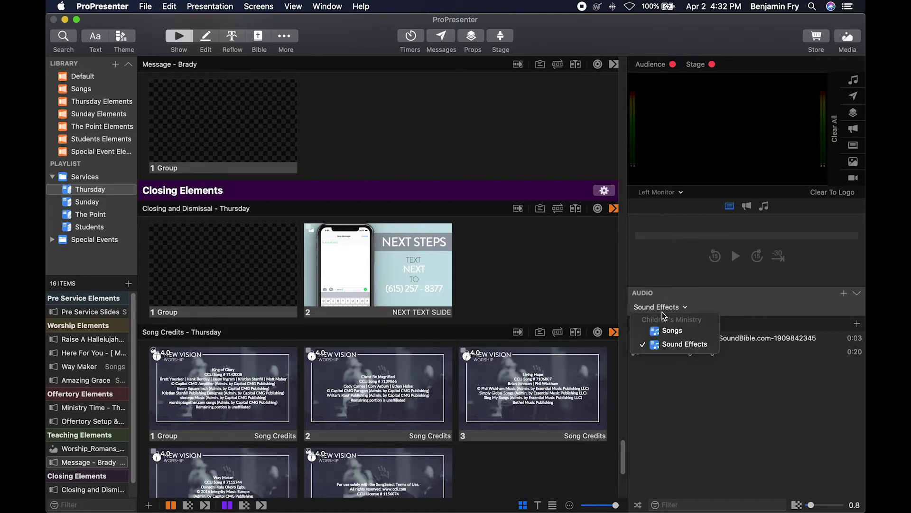
click(679, 332)
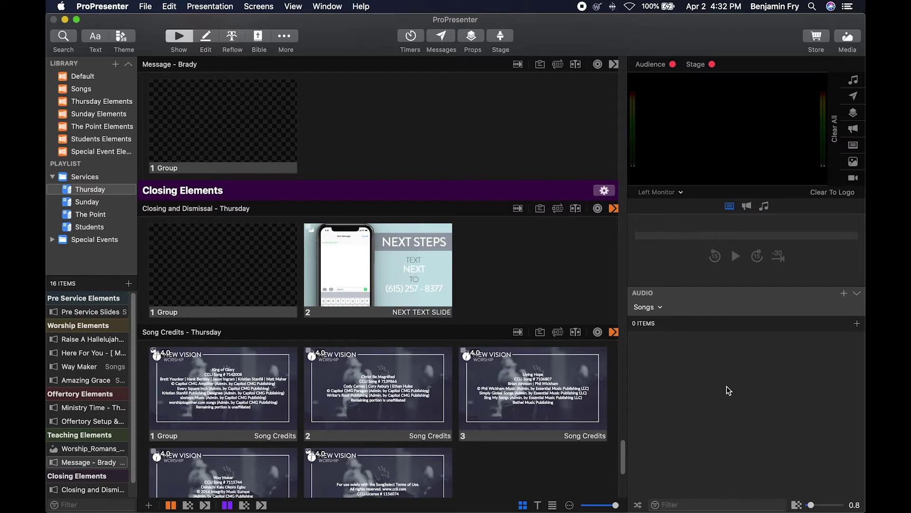
Import love_won_t_let_me_down and who_you_say_i_am MP3s from Worship Songs into Songs
click(857, 324)
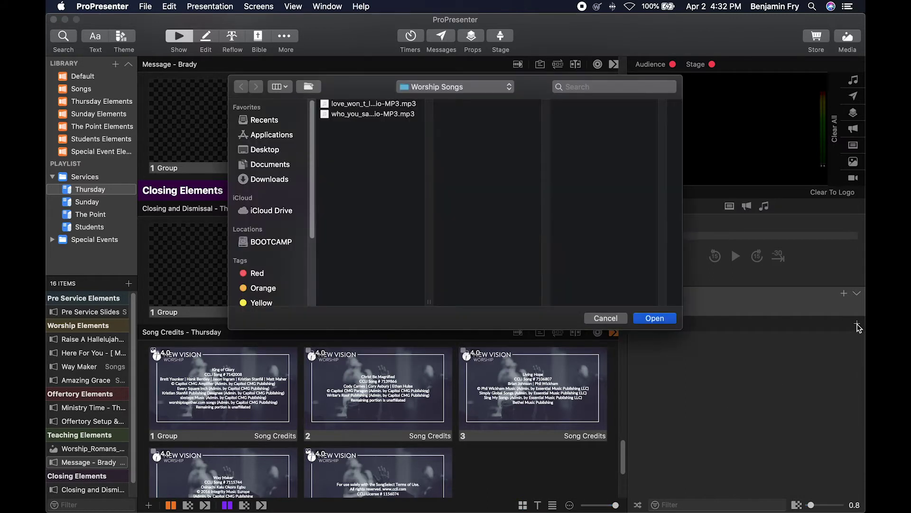
drag(378, 129, 363, 97)
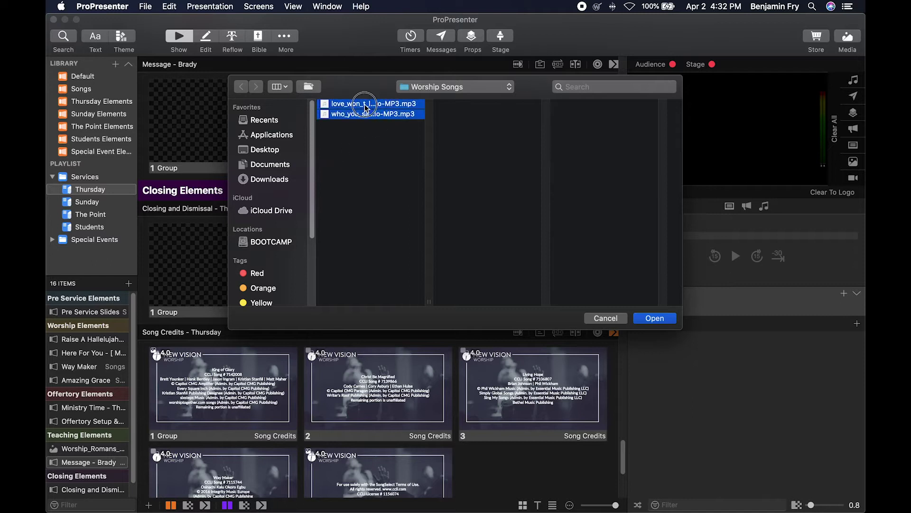
click(663, 321)
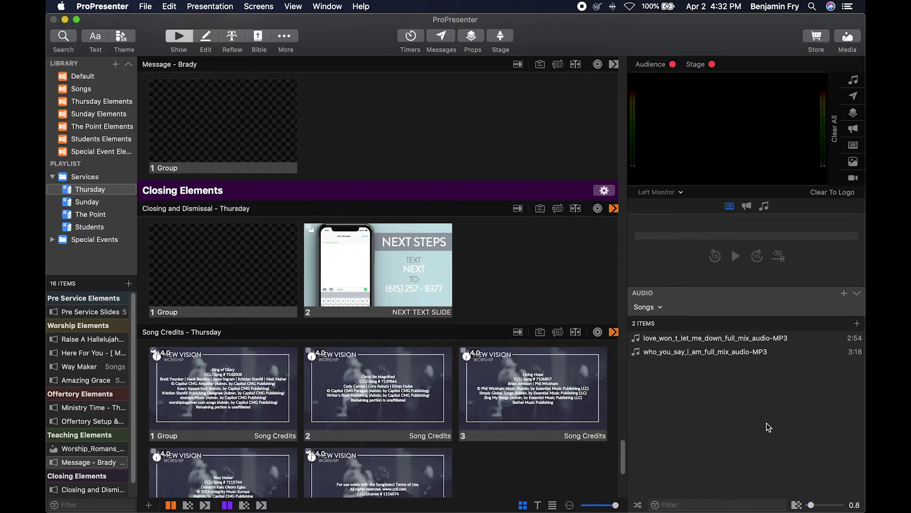
click(668, 337)
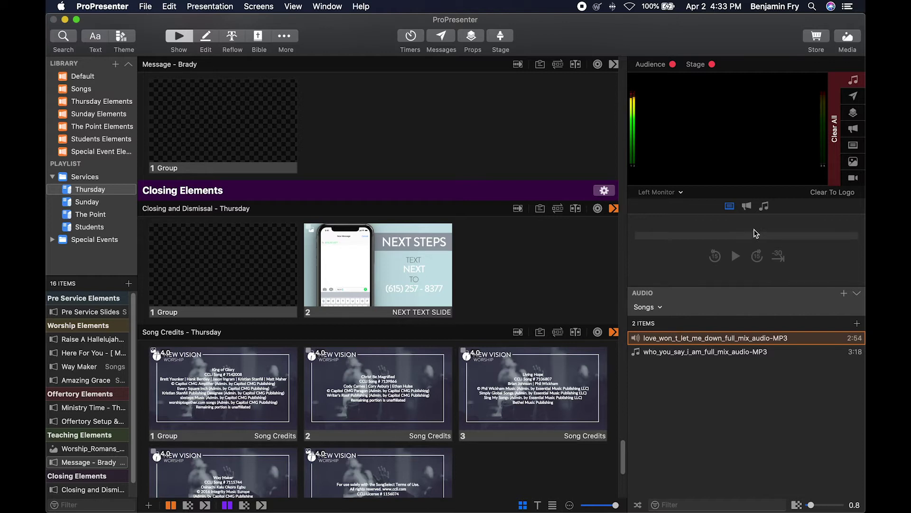
click(763, 207)
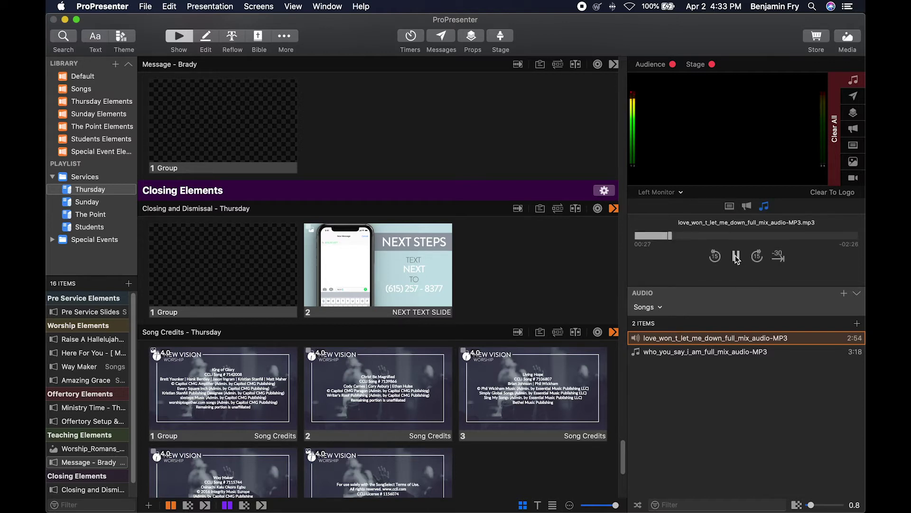
click(736, 257)
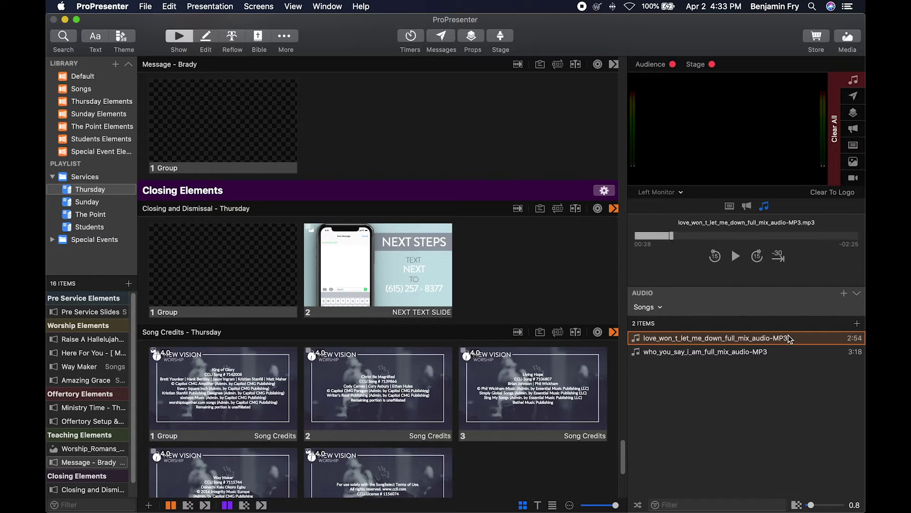
click(854, 81)
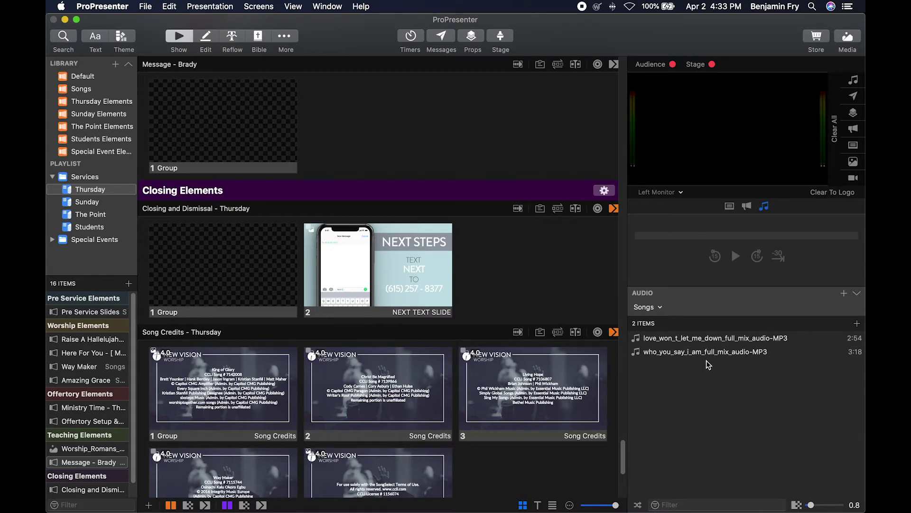
right_click(680, 339)
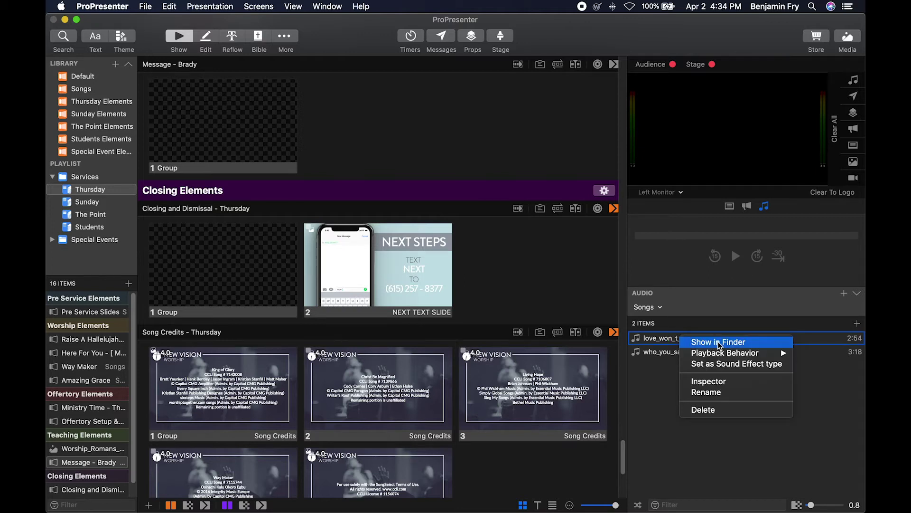
mouse_move(710, 357)
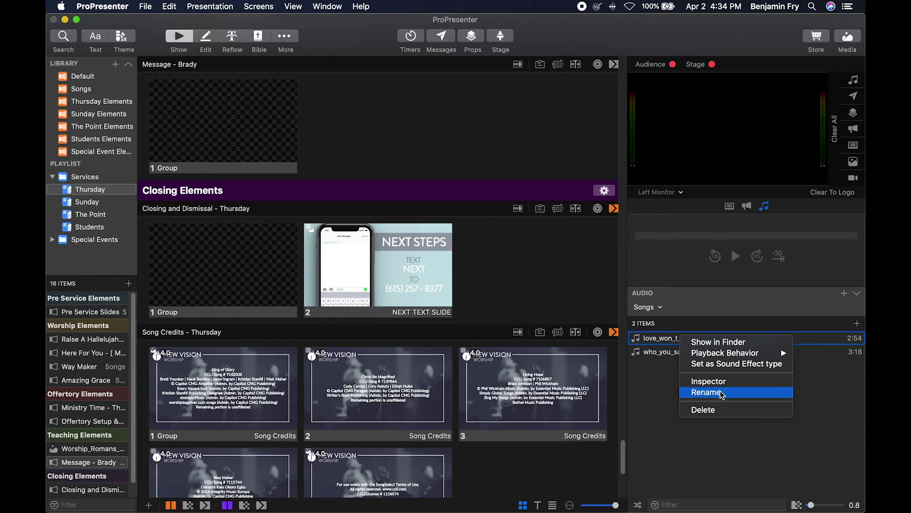
click(729, 413)
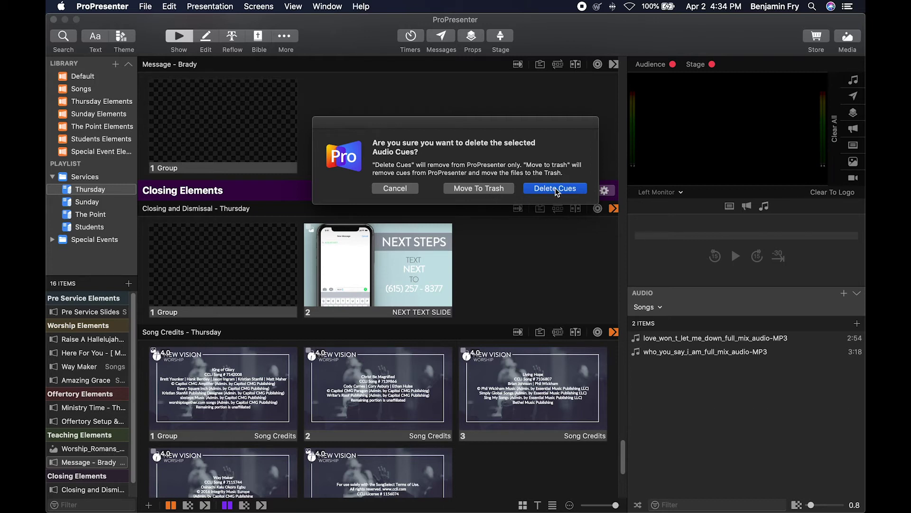
click(404, 189)
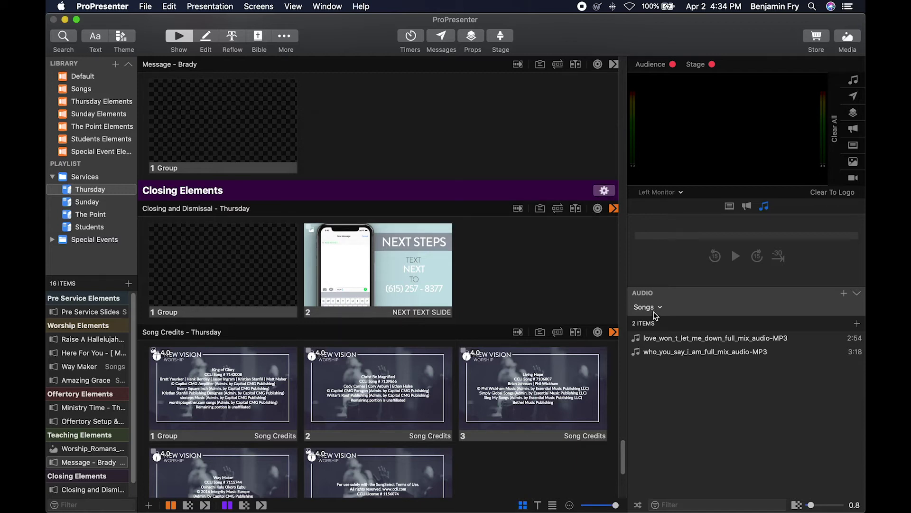
click(652, 308)
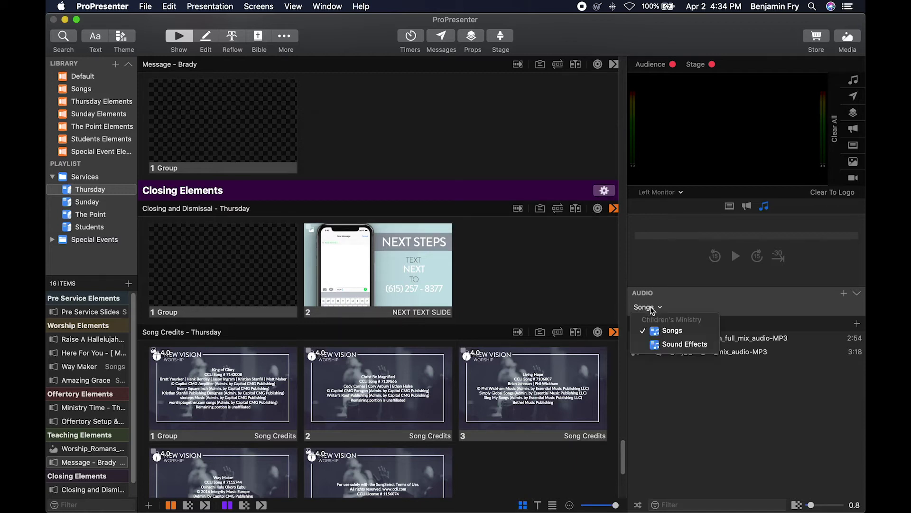
click(673, 345)
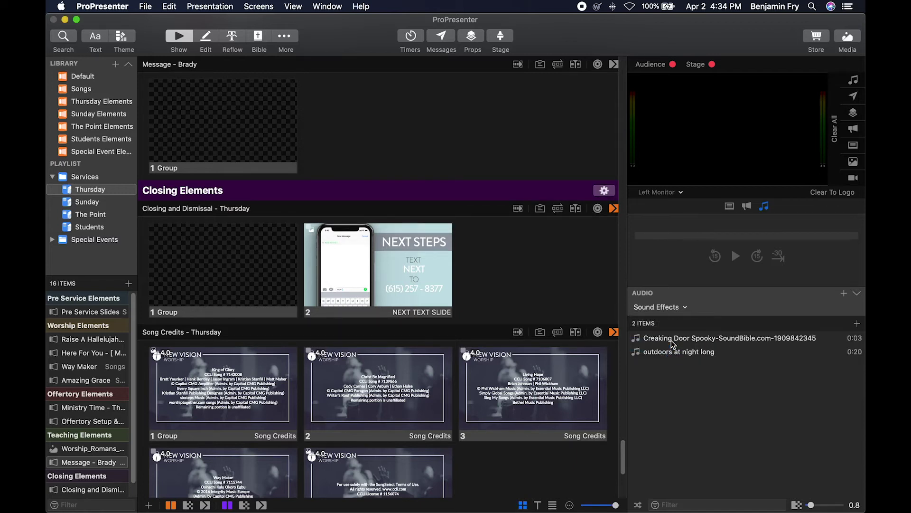
right_click(671, 341)
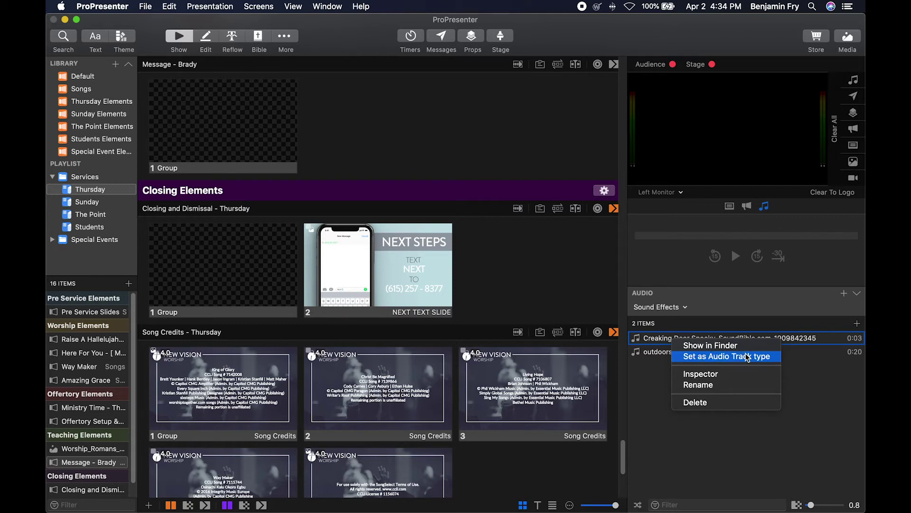
click(656, 370)
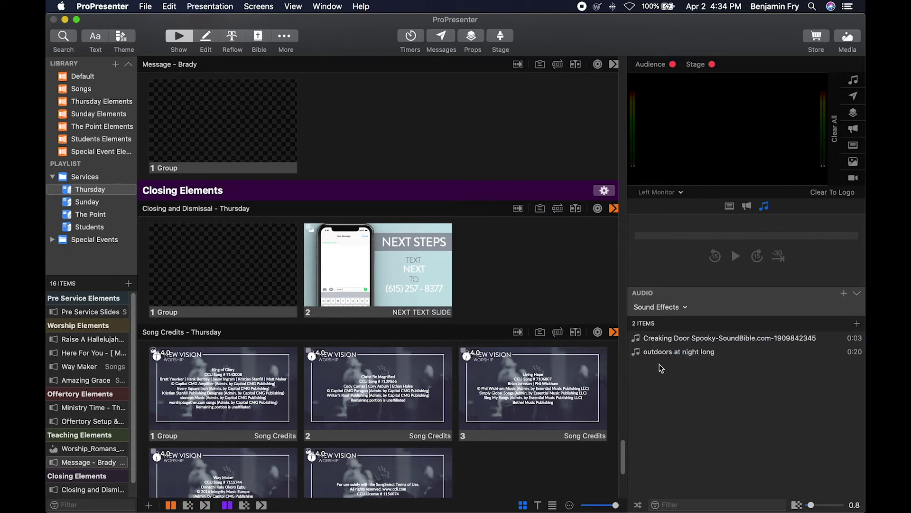
click(682, 351)
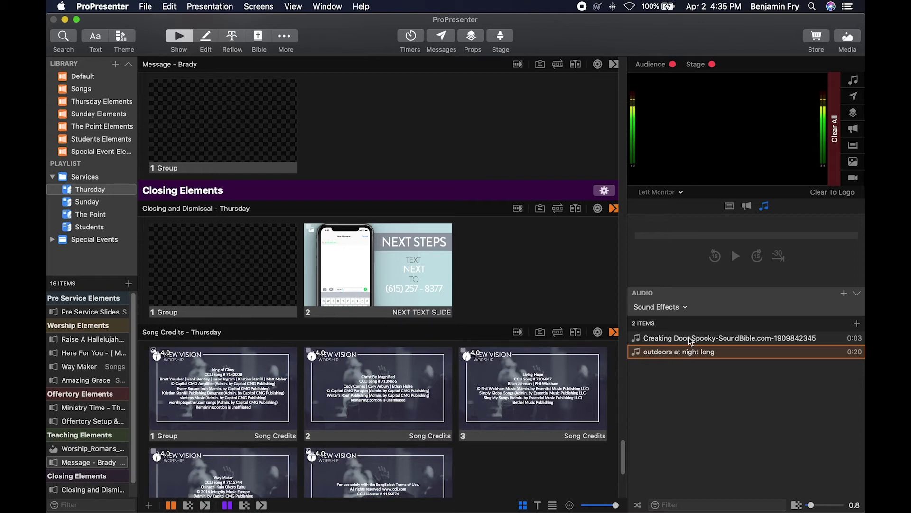
click(688, 337)
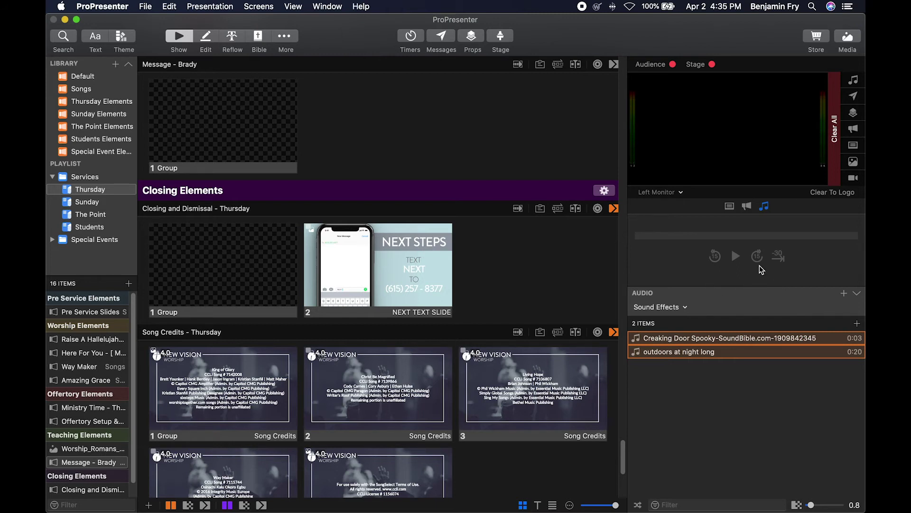
click(835, 131)
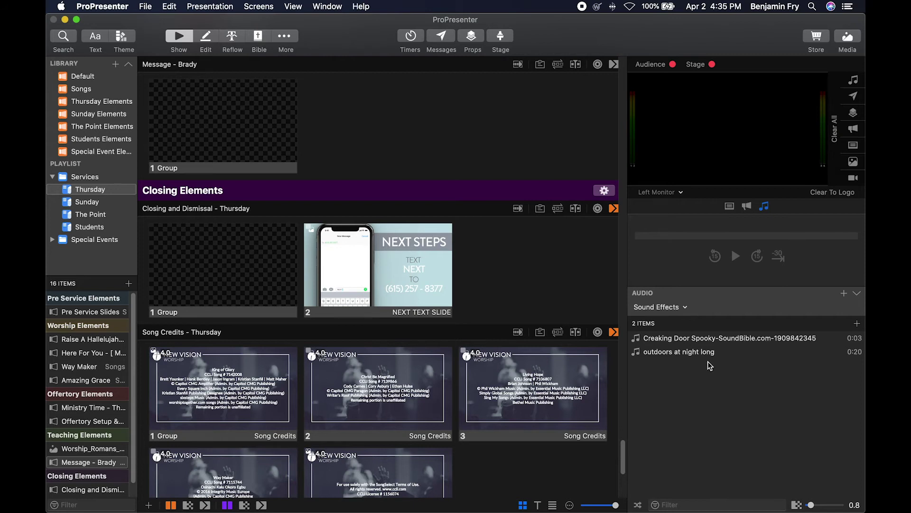
Add 'outdoors at night long' to the Message - Brady slide, test it, then clear audio and output
drag(677, 353, 216, 110)
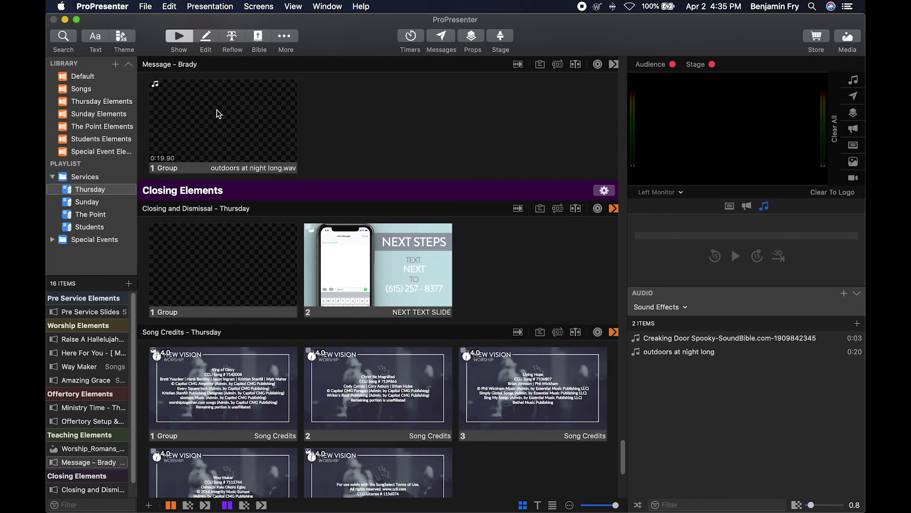
click(238, 143)
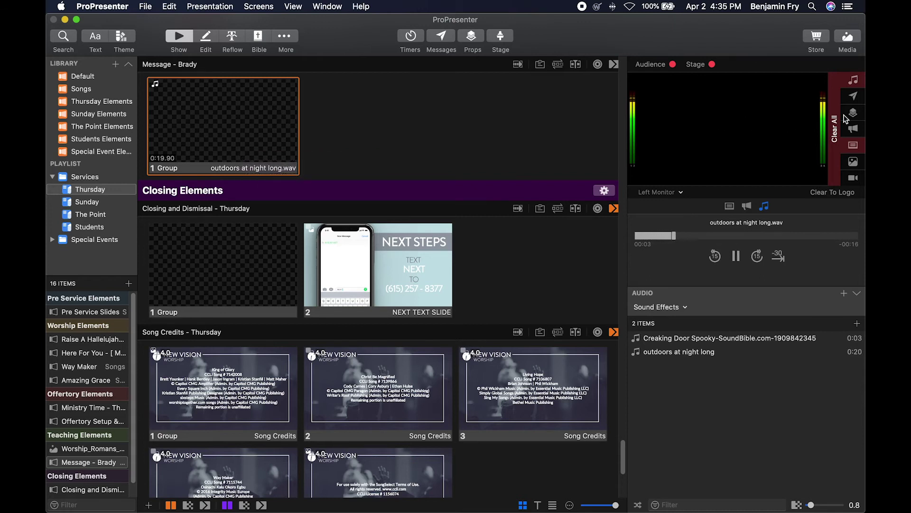
click(854, 81)
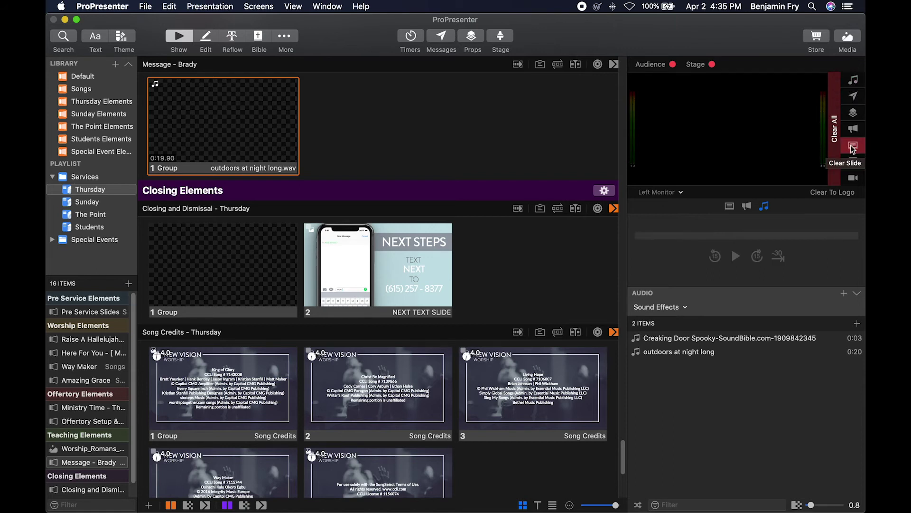
click(836, 145)
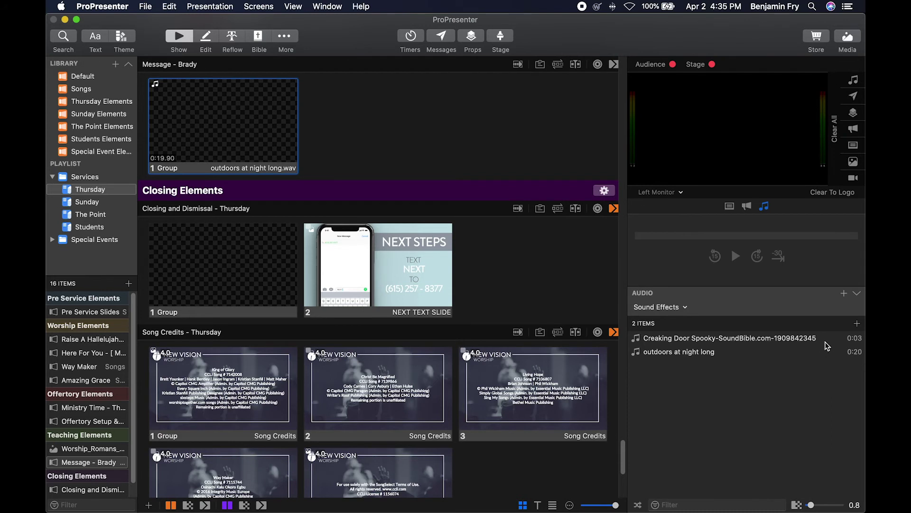
In Audio preferences, check the Inspector output and keep Komplete Audio 6 as Main Output, then show Channel Routing
key(super+comma)
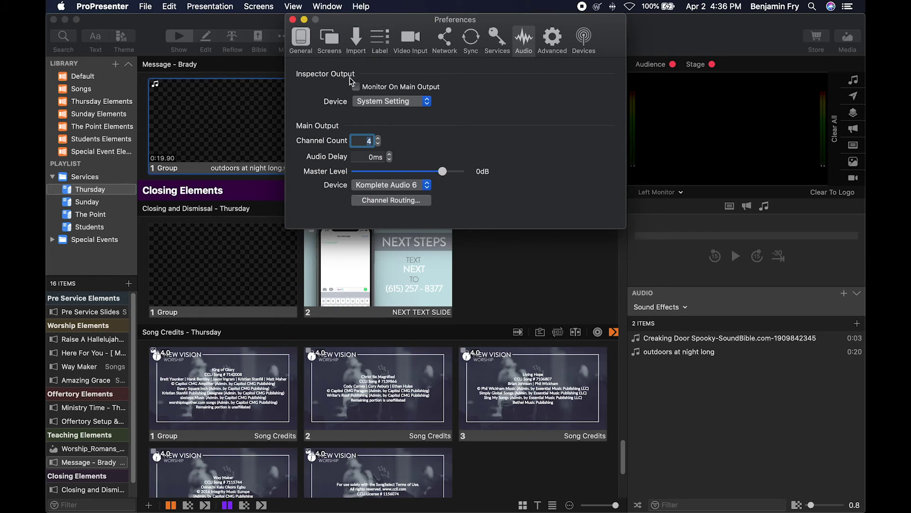
click(376, 104)
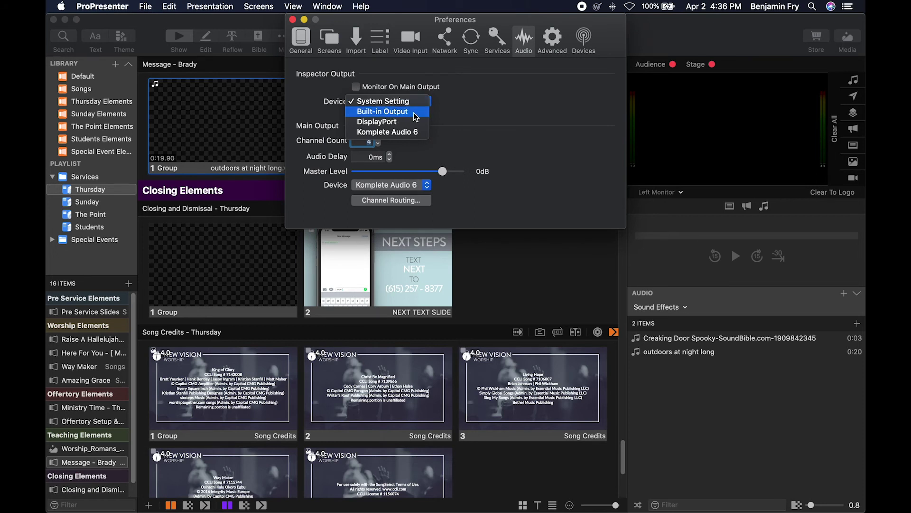
click(497, 113)
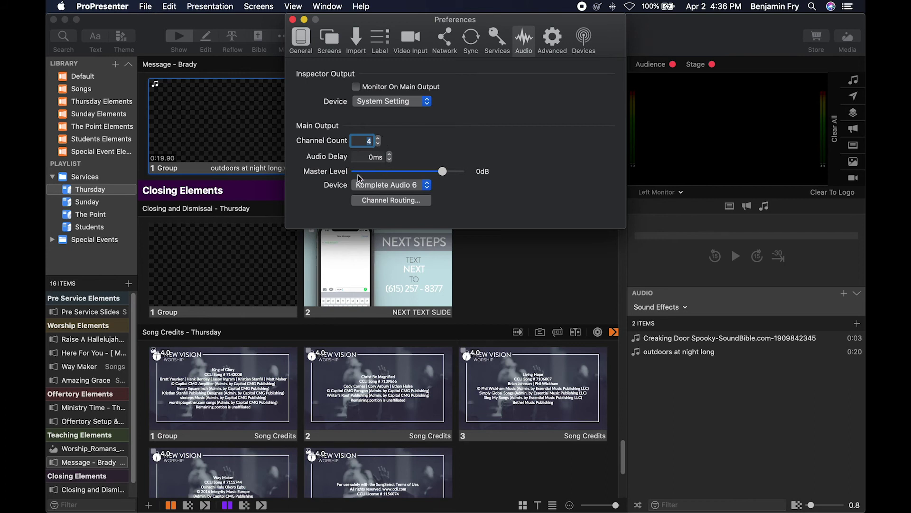
click(428, 185)
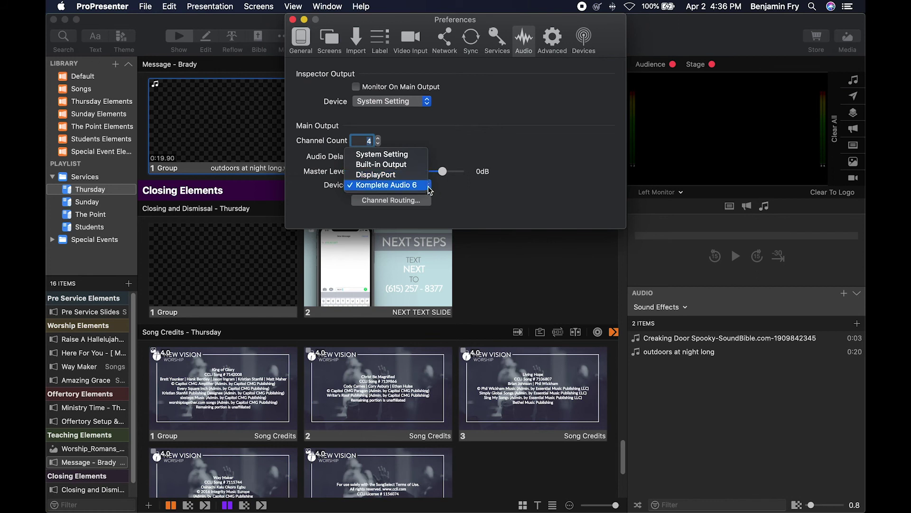
click(424, 185)
click(411, 204)
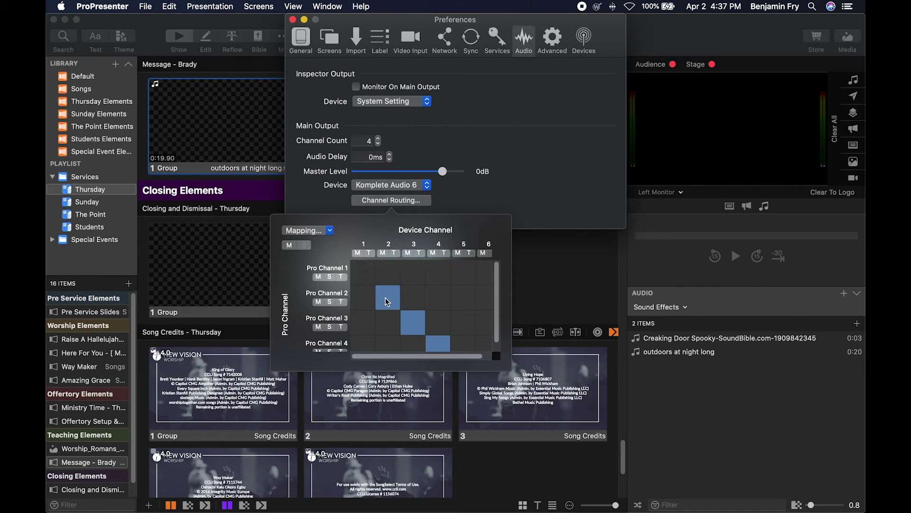
Route Pro Channel 1 to device channels 5 and 1, and Pro Channel 2 to channel 2
click(467, 279)
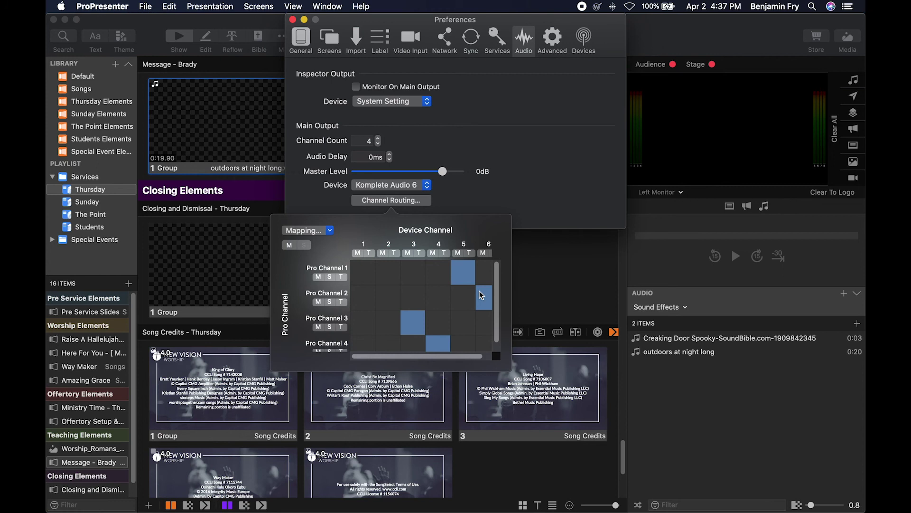
click(364, 273)
click(383, 298)
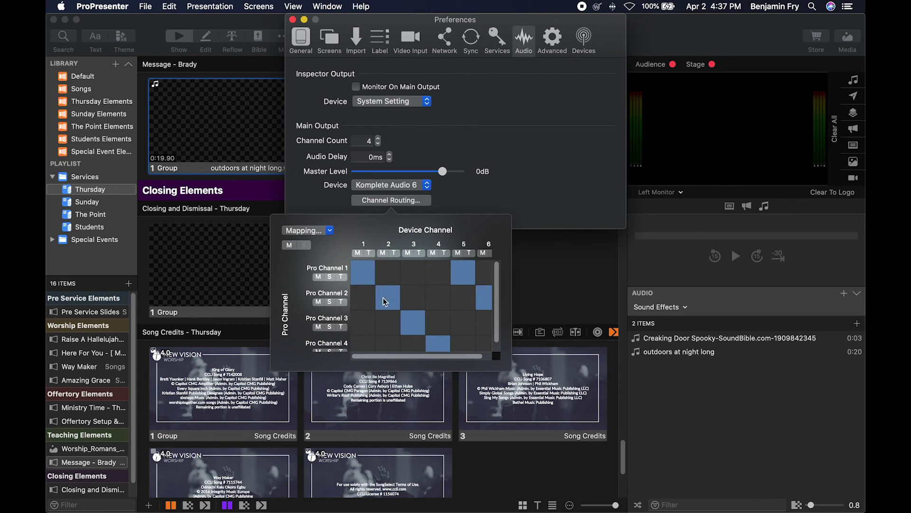
Clear the routing, auto-map Pro Channels 1–4 to device channels 1–4, and test channel 1
click(330, 231)
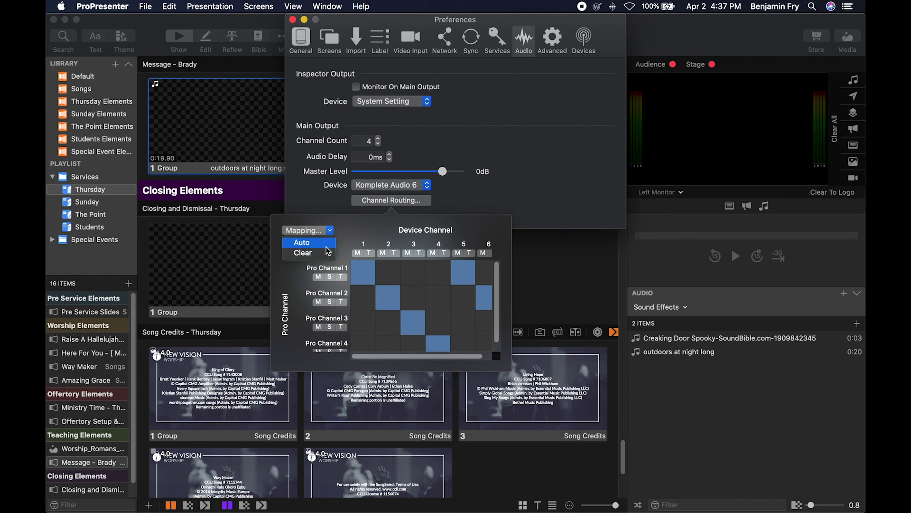
click(327, 251)
click(330, 232)
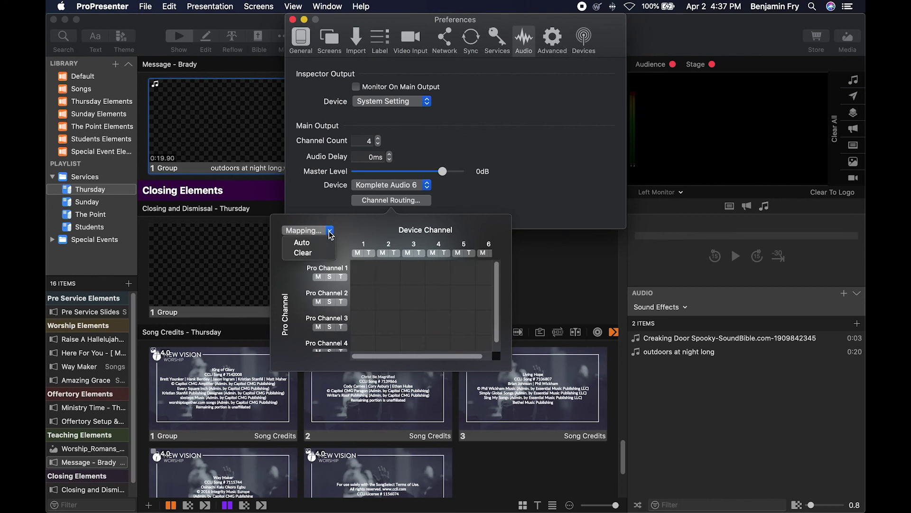
click(328, 244)
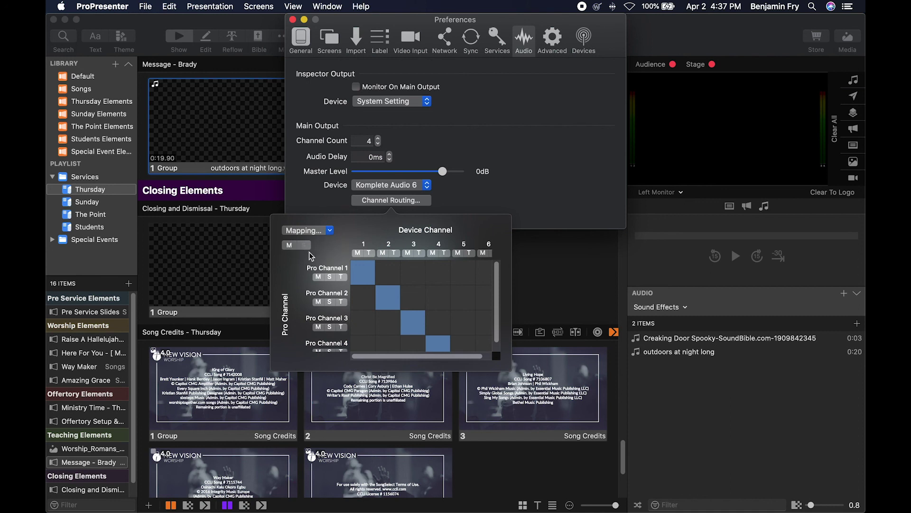
click(342, 277)
click(327, 211)
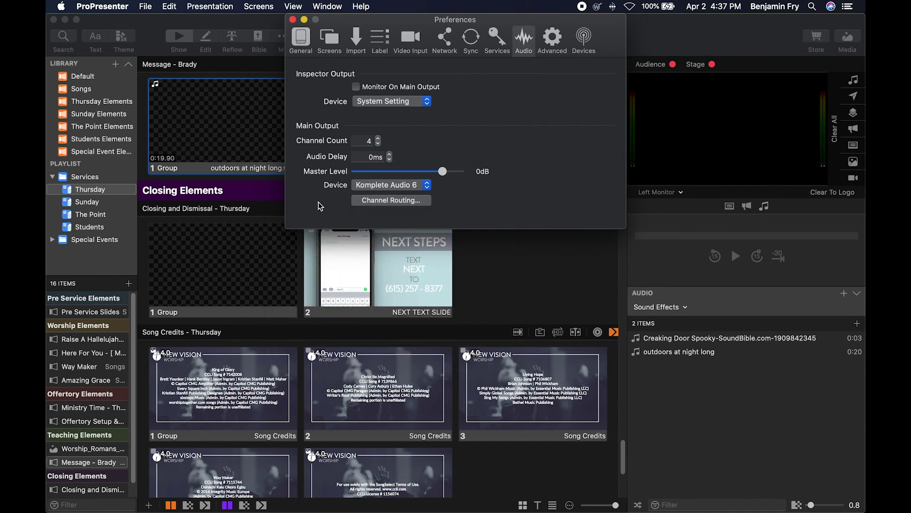